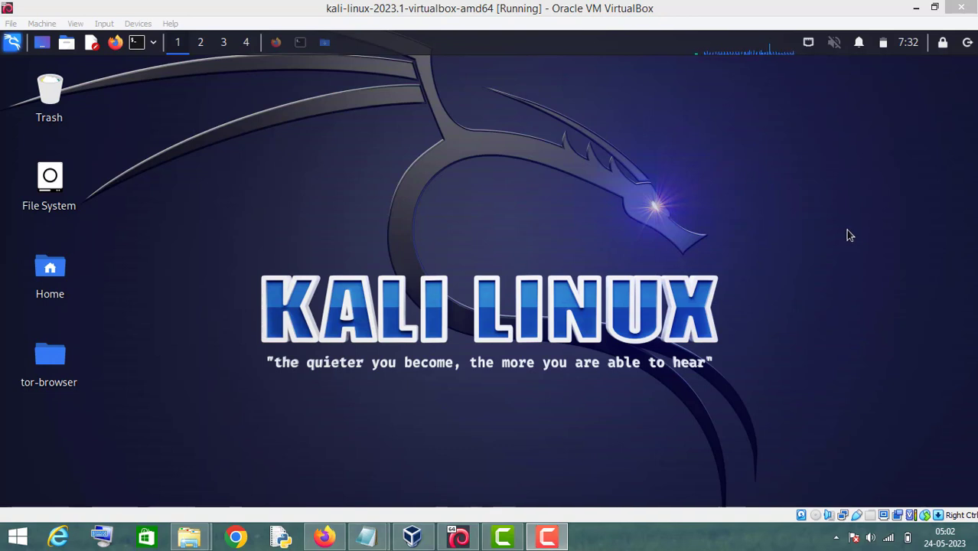
# Step: Launch Angry IP Scanner from the Kali applications menu and position its window
pyautogui.click(12, 45)
pyautogui.click(12, 45)
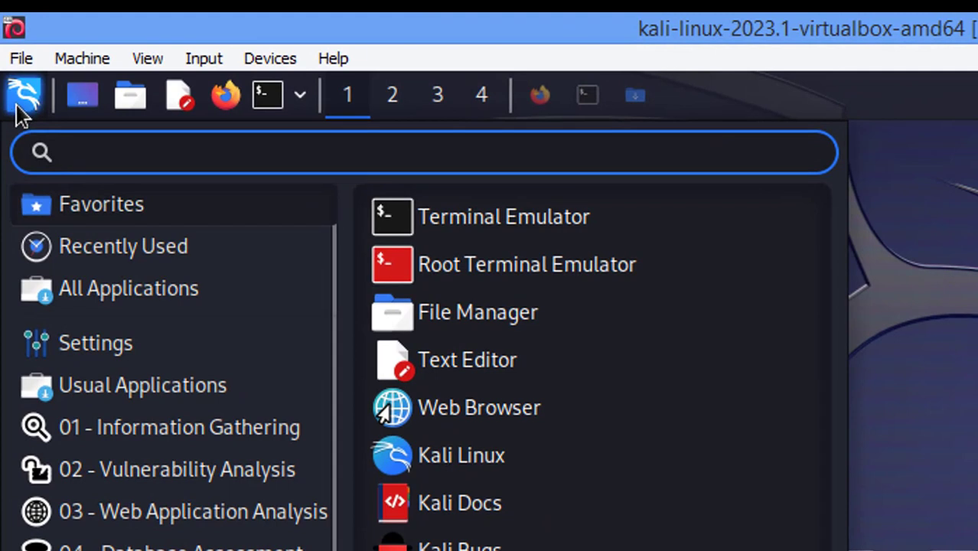
pyautogui.moveTo(108, 297)
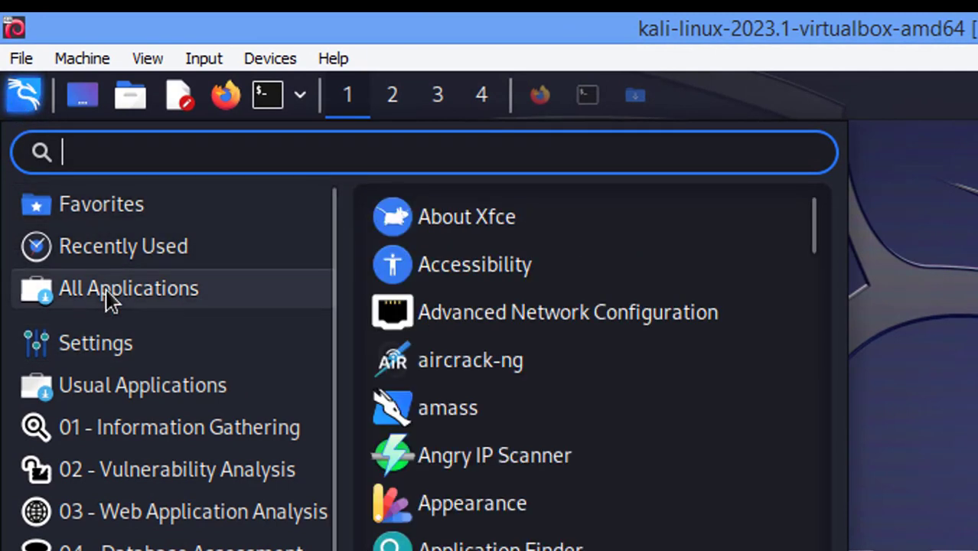
pyautogui.click(505, 457)
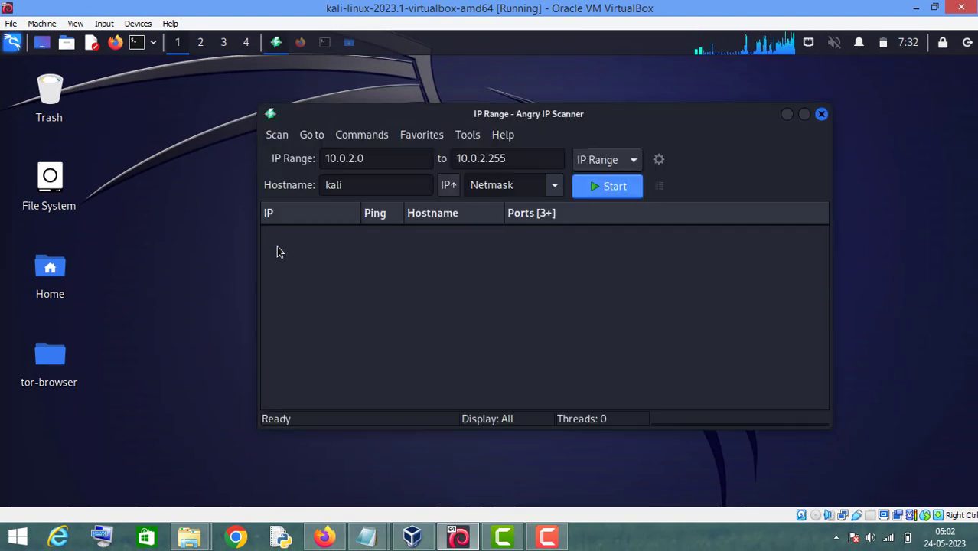
pyautogui.moveTo(536, 115); pyautogui.dragTo(471, 127)
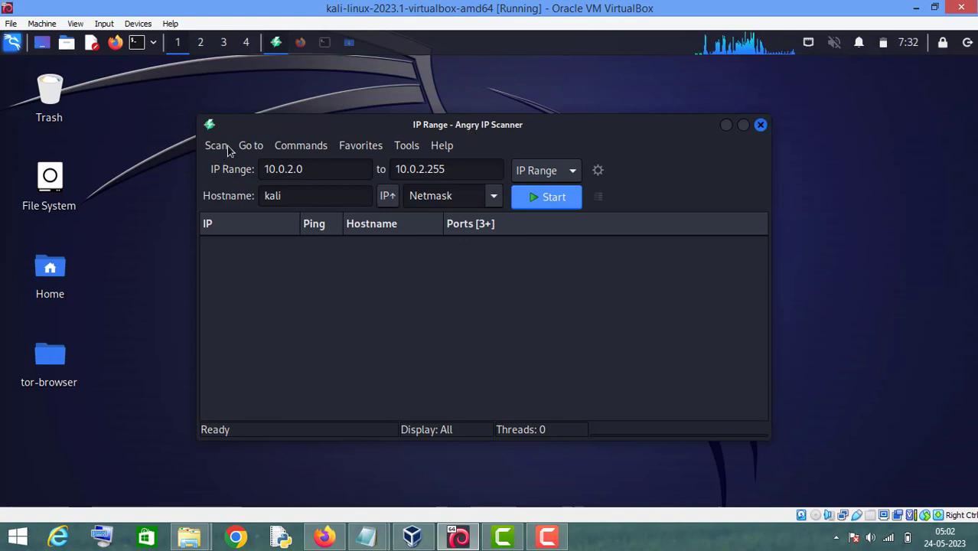
pyautogui.click(406, 145)
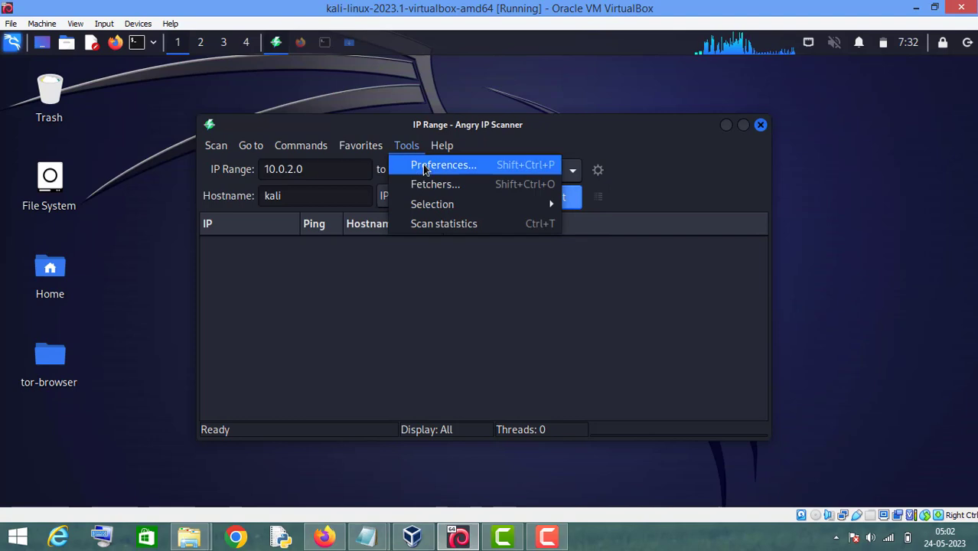
# Step: In Preferences, review the Scanning settings: a 20 ms thread delay and 100 maximum threads
pyautogui.click(426, 168)
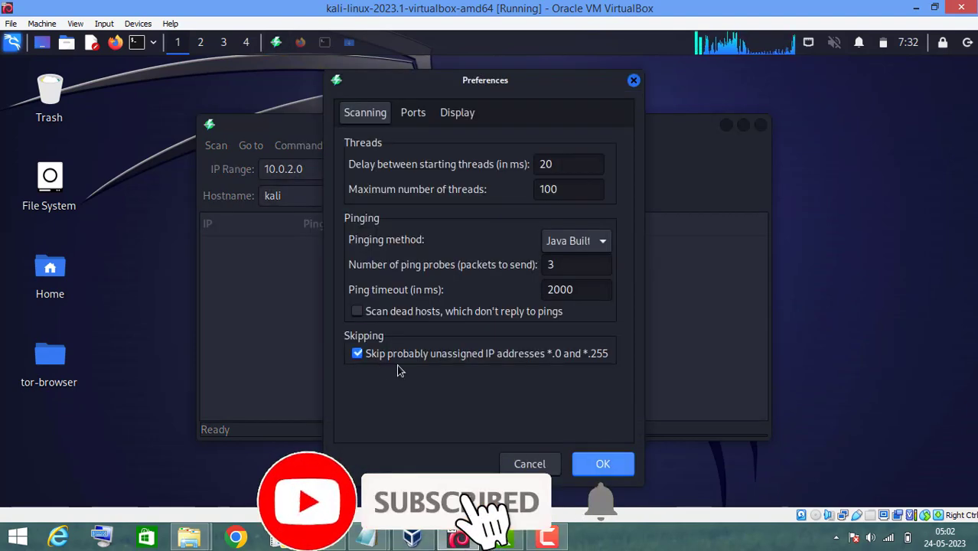
pyautogui.moveTo(472, 88); pyautogui.dragTo(531, 81)
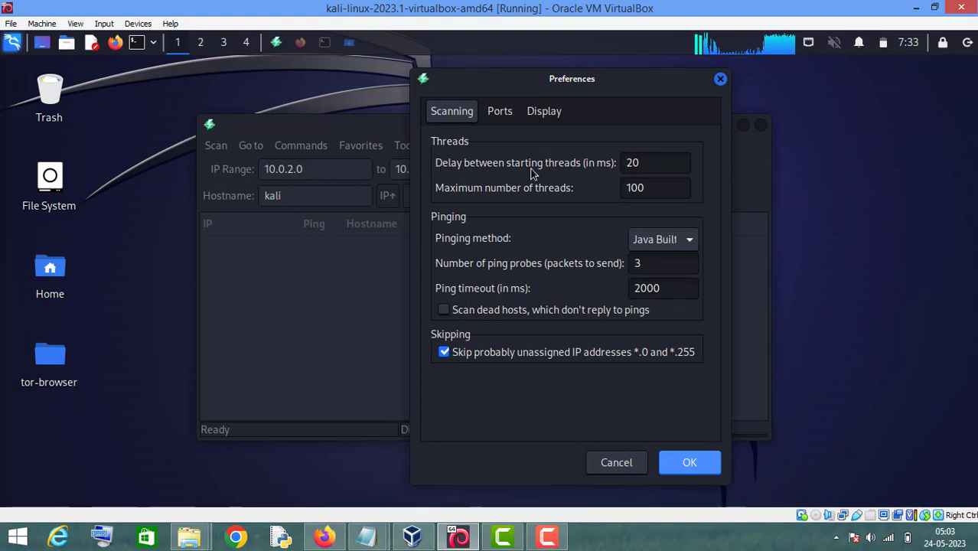
pyautogui.click(637, 165)
pyautogui.doubleClick(636, 165)
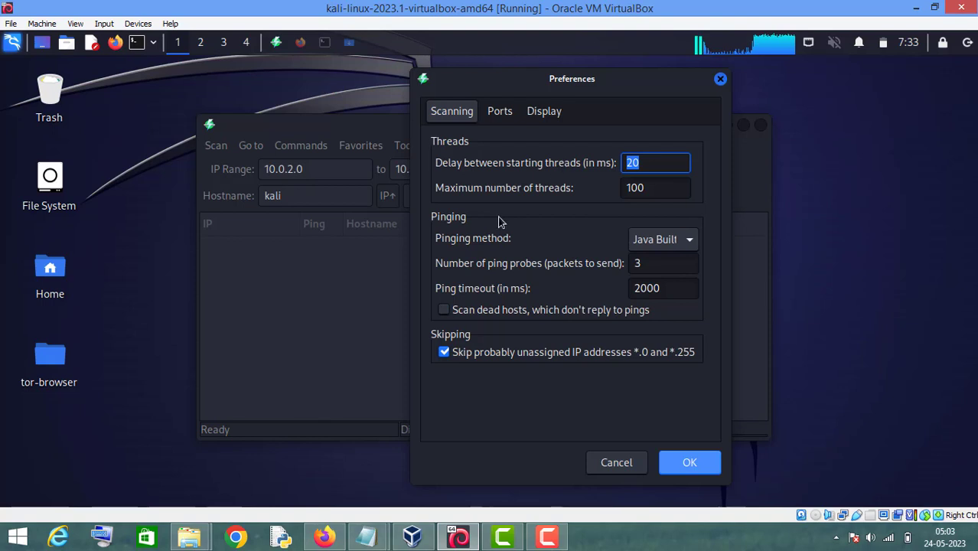
pyautogui.click(652, 187)
pyautogui.hotkey('ctrl', 'a')
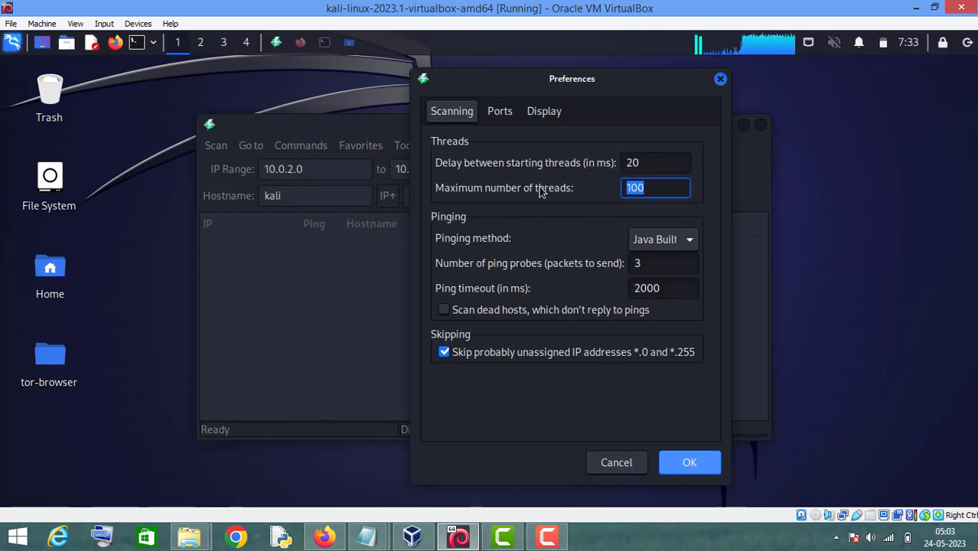
pyautogui.click(545, 113)
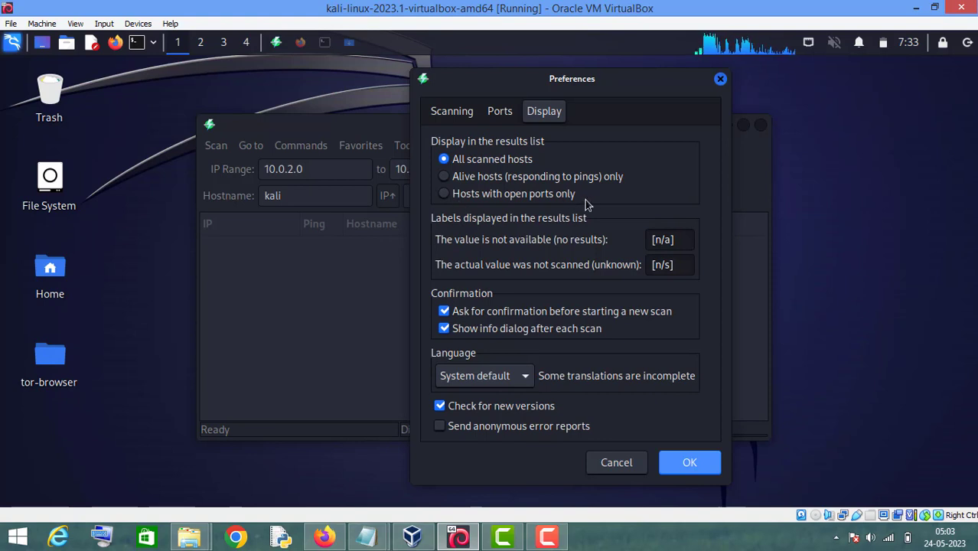
# Step: Replace the port selection 80,443,8080 with 1-500 and save the preferences
pyautogui.click(500, 115)
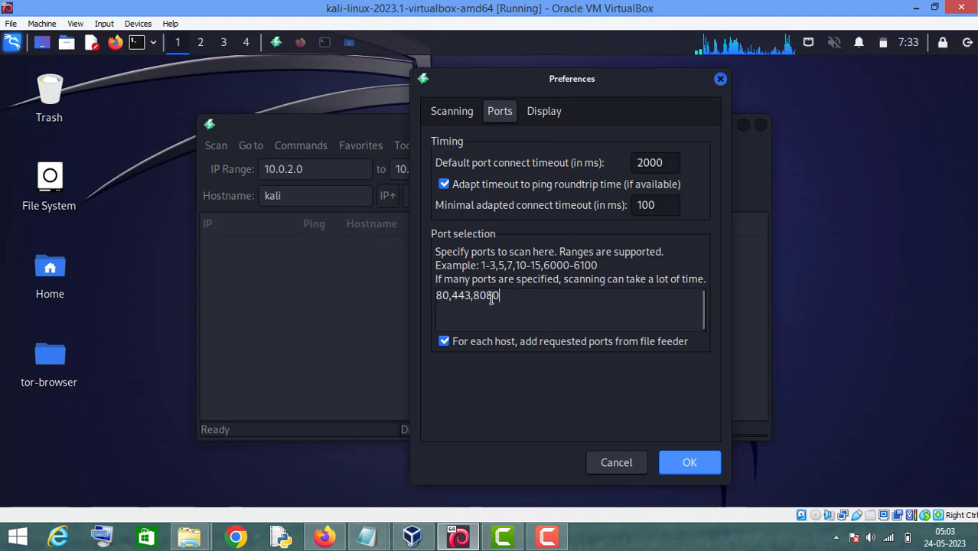
pyautogui.moveTo(516, 298); pyautogui.dragTo(412, 299)
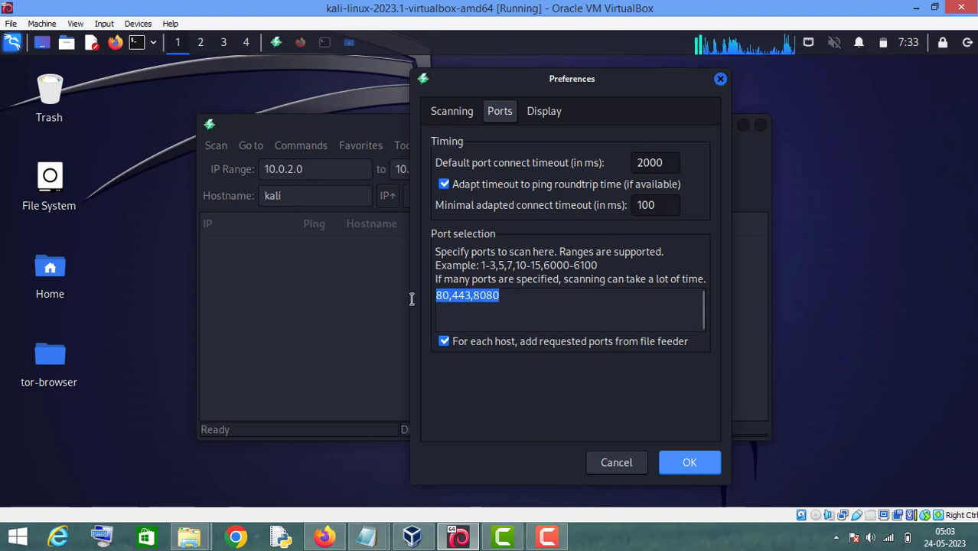
pyautogui.click(505, 297)
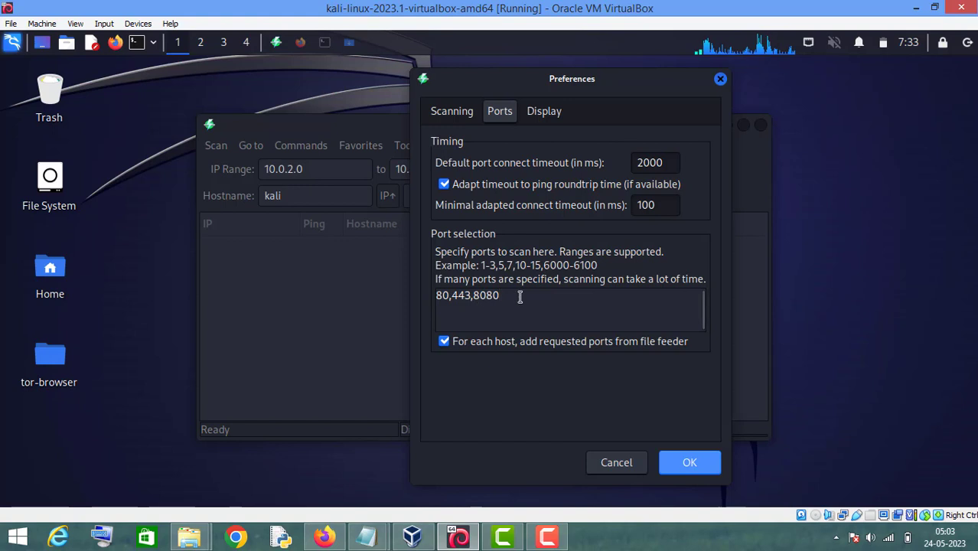
pyautogui.moveTo(517, 297); pyautogui.dragTo(384, 296)
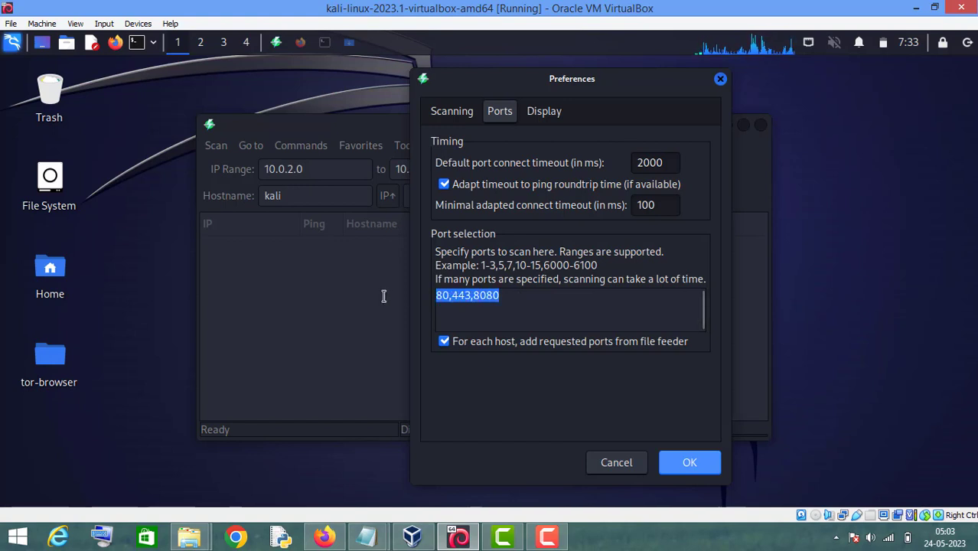
pyautogui.write('1-')
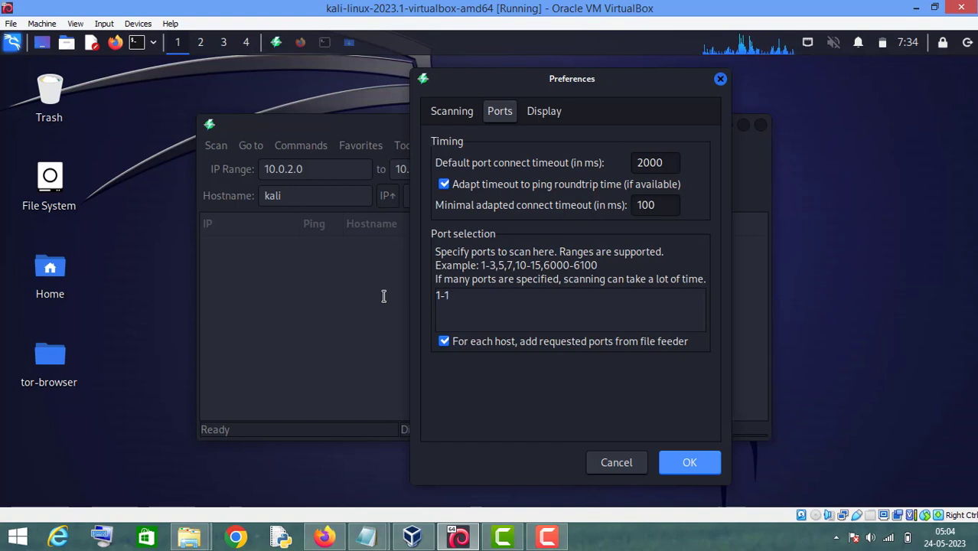
pyautogui.write('1')
pyautogui.press('BackSpace')
pyautogui.write('500')
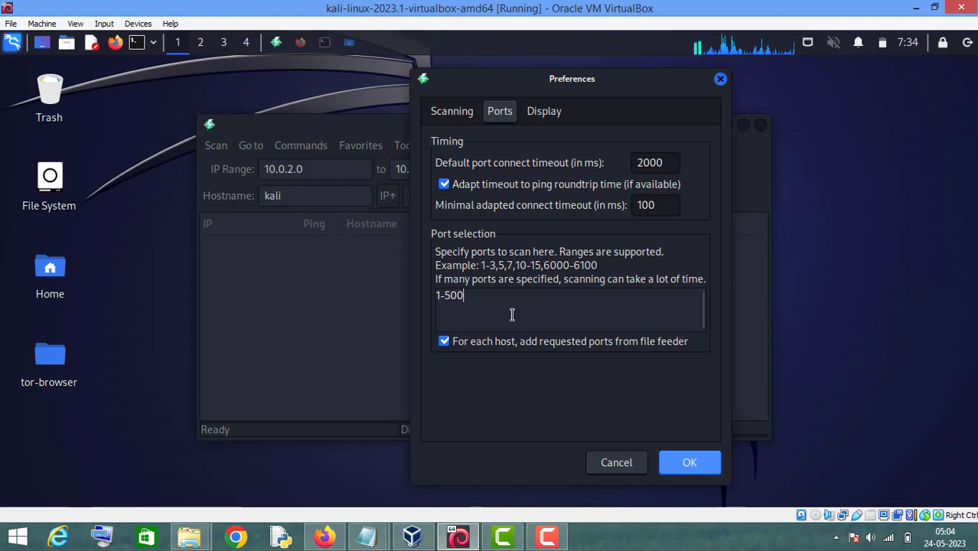
pyautogui.moveTo(461, 296); pyautogui.dragTo(434, 295)
pyautogui.click(545, 113)
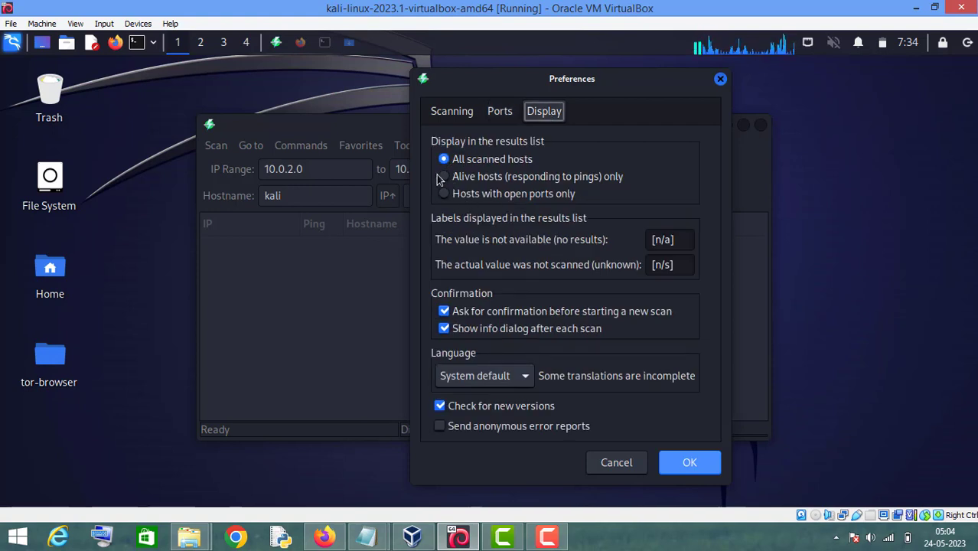
pyautogui.click(690, 463)
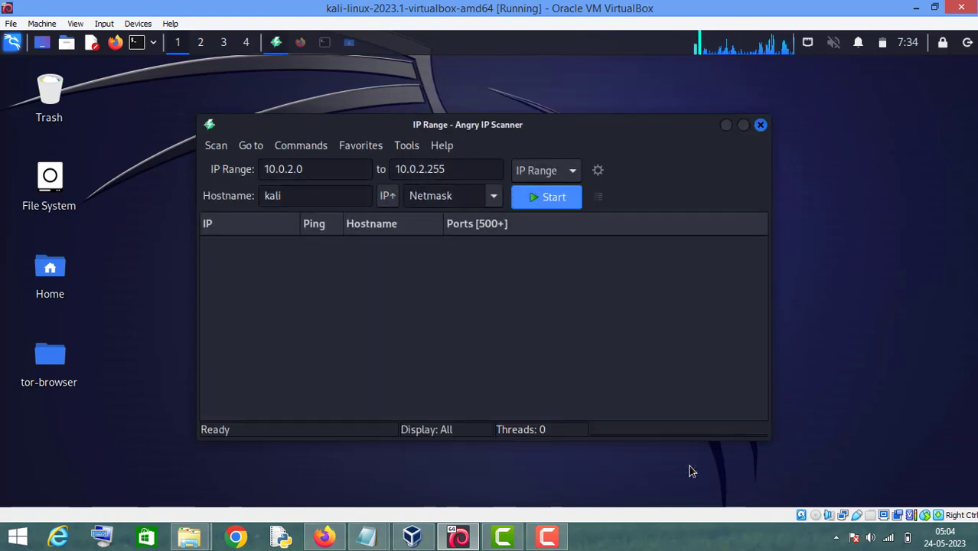
# Step: Check that the IP range runs from 10.0.2.0 to 10.0.2.255
pyautogui.moveTo(320, 169); pyautogui.dragTo(247, 170)
pyautogui.moveTo(444, 127); pyautogui.dragTo(523, 112)
pyautogui.click(391, 157)
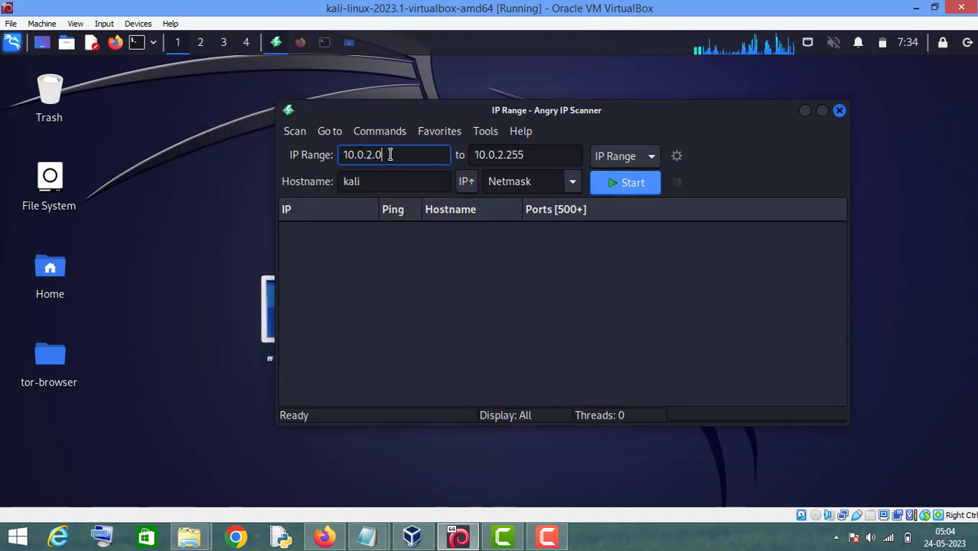
pyautogui.moveTo(553, 155); pyautogui.dragTo(467, 154)
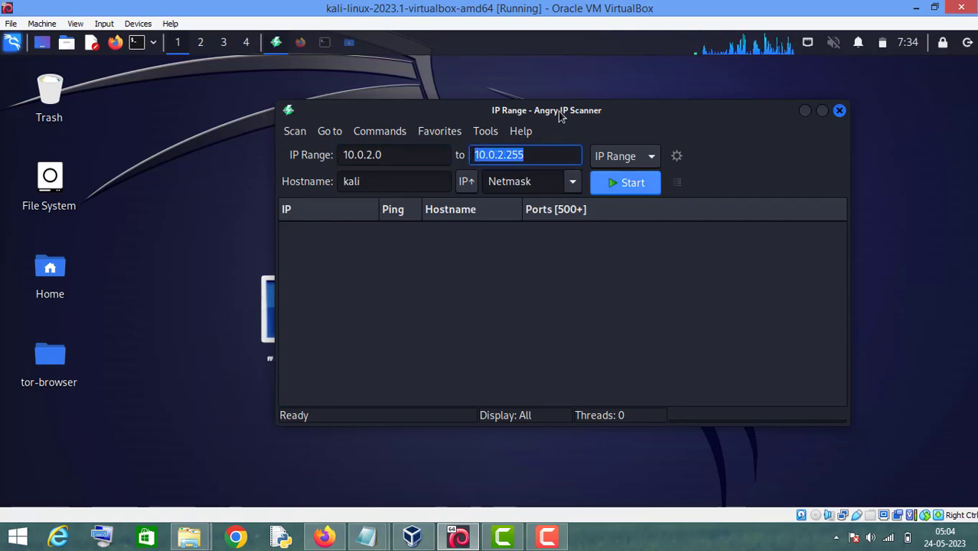
pyautogui.moveTo(387, 154); pyautogui.dragTo(317, 154)
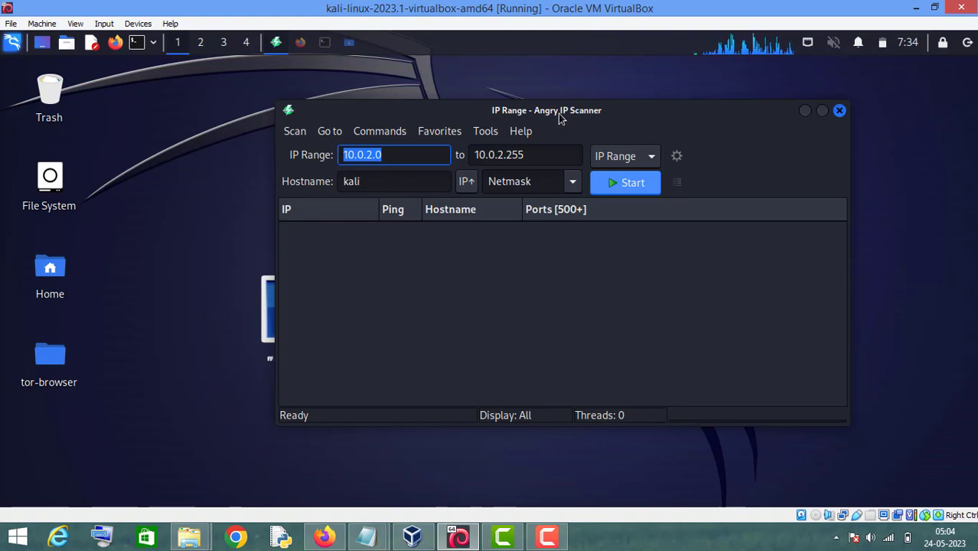
# Step: Run the scan, stop it at 100%, and close the Scan Statistics summary
pyautogui.click(632, 184)
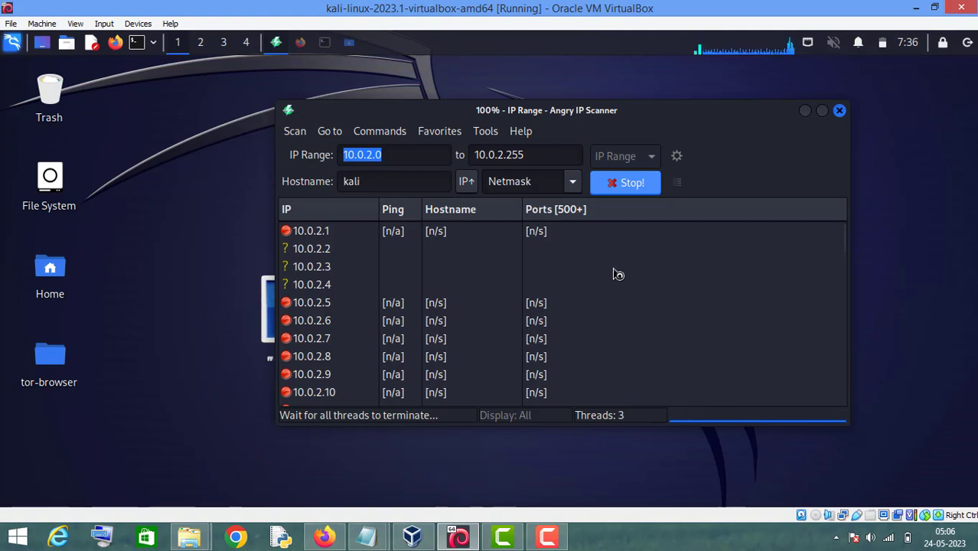
pyautogui.click(626, 186)
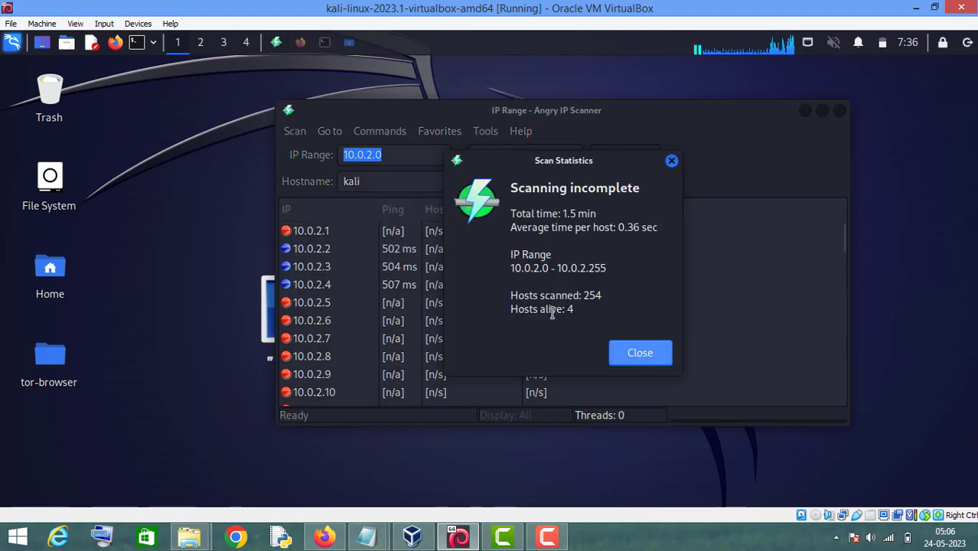
pyautogui.click(634, 361)
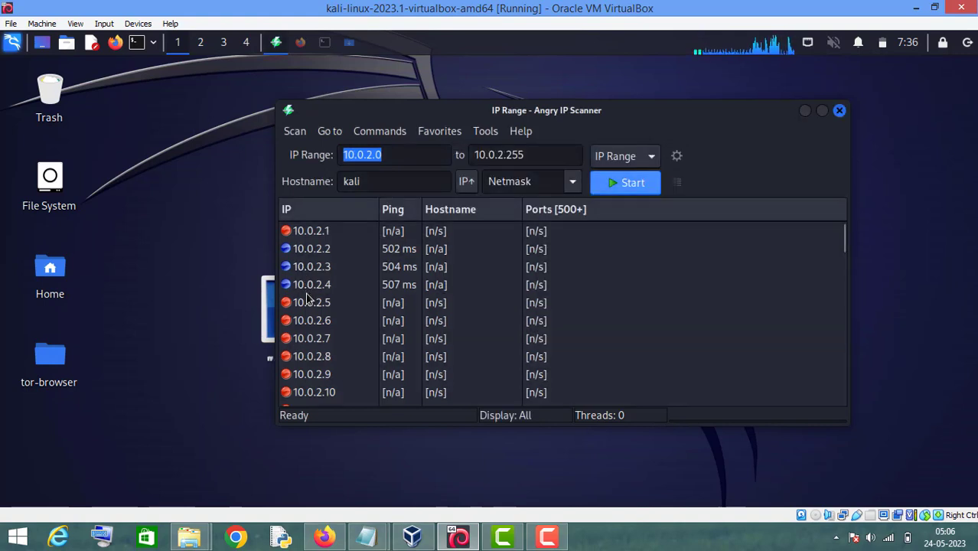
# Step: In Preferences, set the ports to 80,443 and display alive hosts (responding to pings) only
pyautogui.click(486, 131)
pyautogui.click(501, 156)
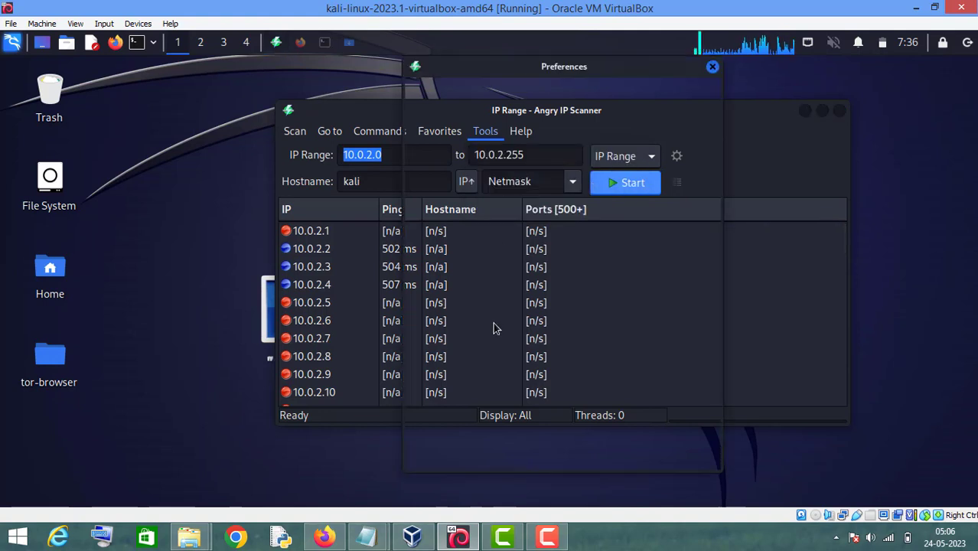
pyautogui.click(494, 101)
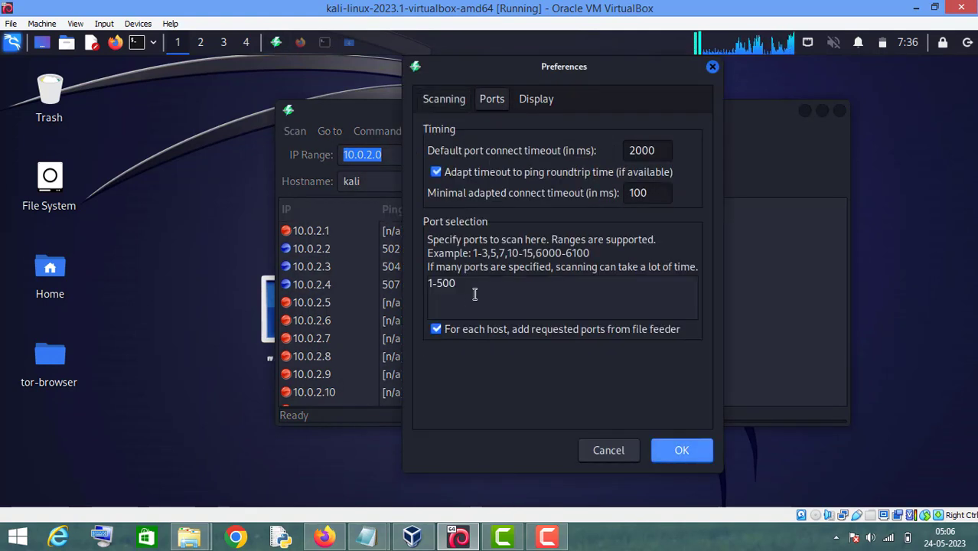
pyautogui.moveTo(463, 285); pyautogui.dragTo(382, 285)
pyautogui.write('80,443')
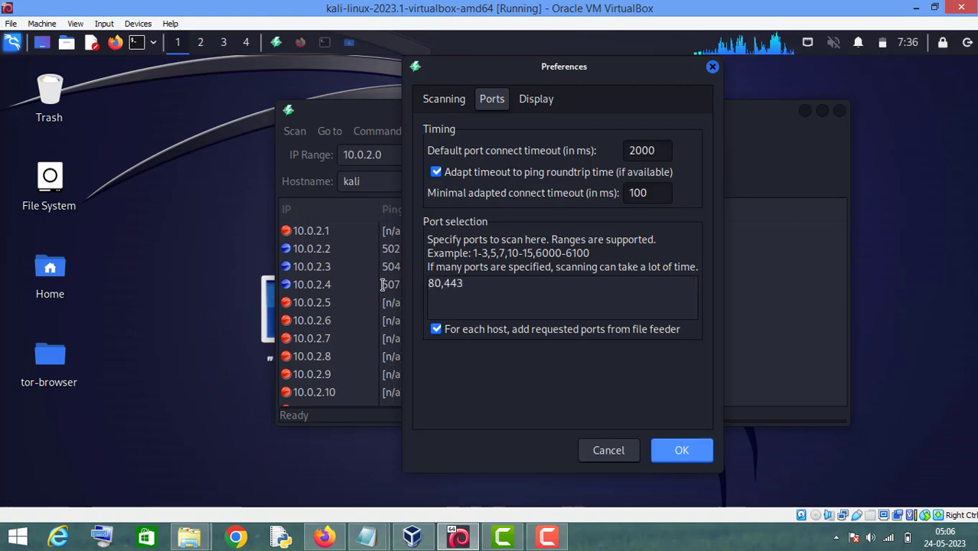
pyautogui.click(527, 104)
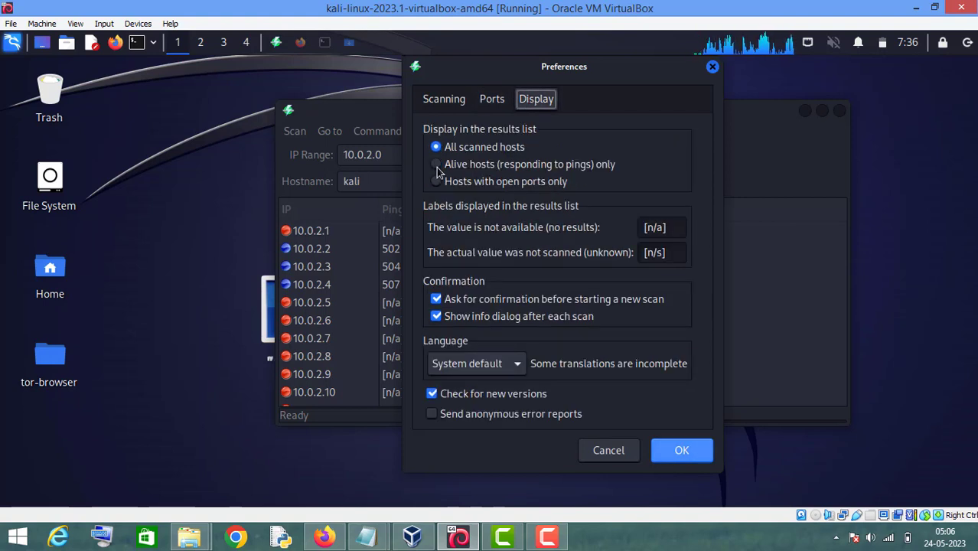
pyautogui.click(436, 166)
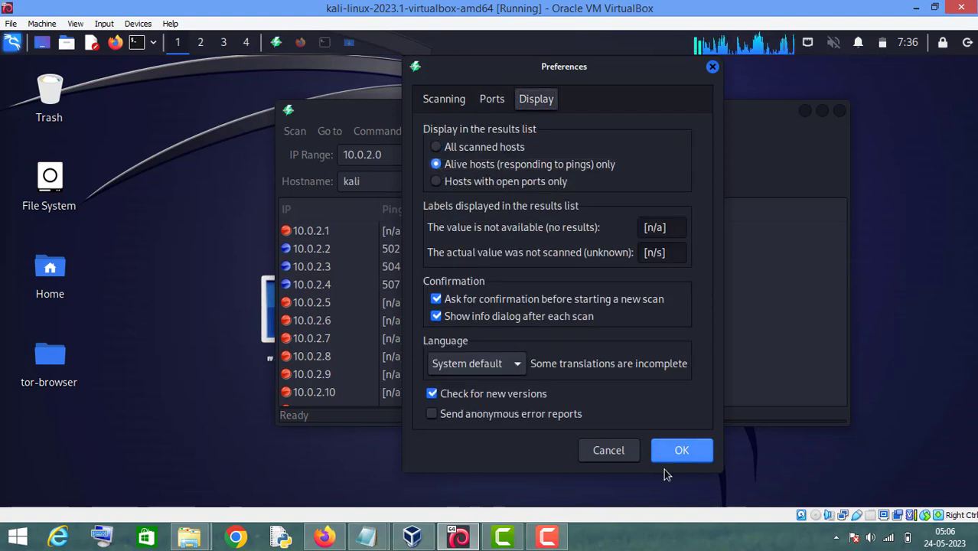
pyautogui.click(681, 452)
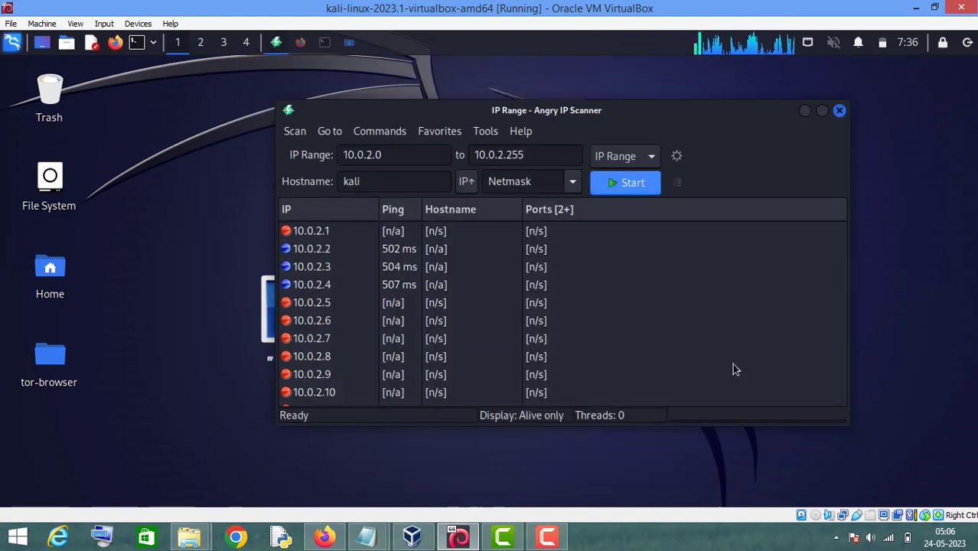
# Step: Rescan the range, discarding previous results, and close the Scan Statistics summary
pyautogui.click(627, 185)
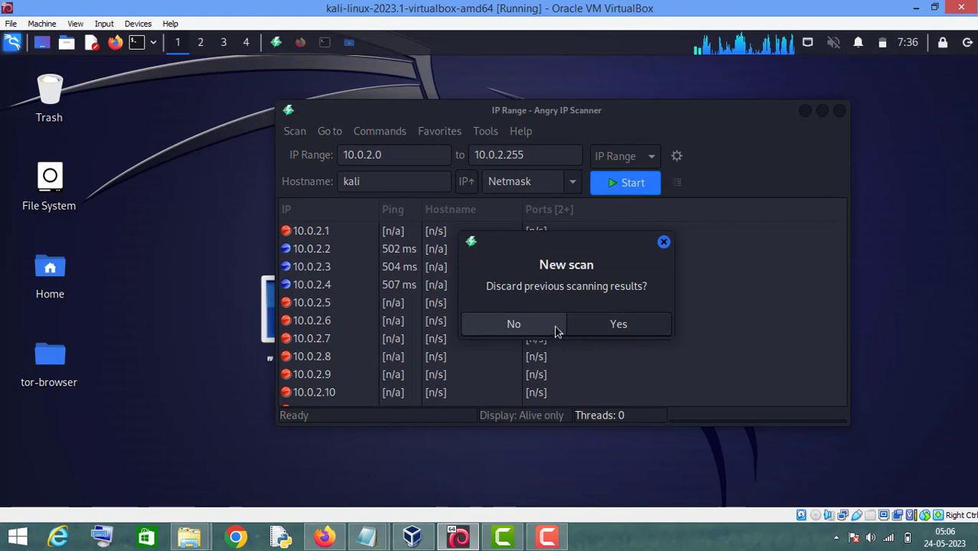
pyautogui.click(620, 329)
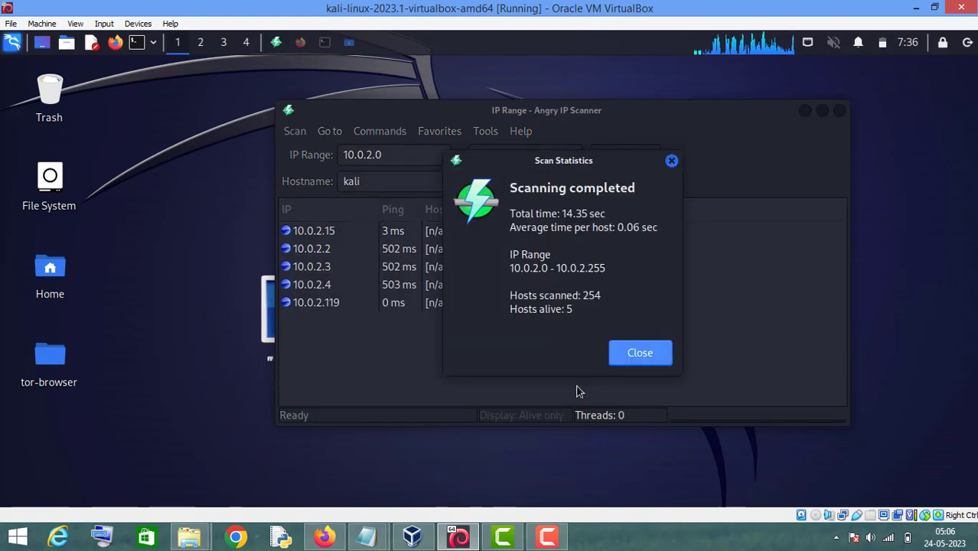
pyautogui.click(651, 357)
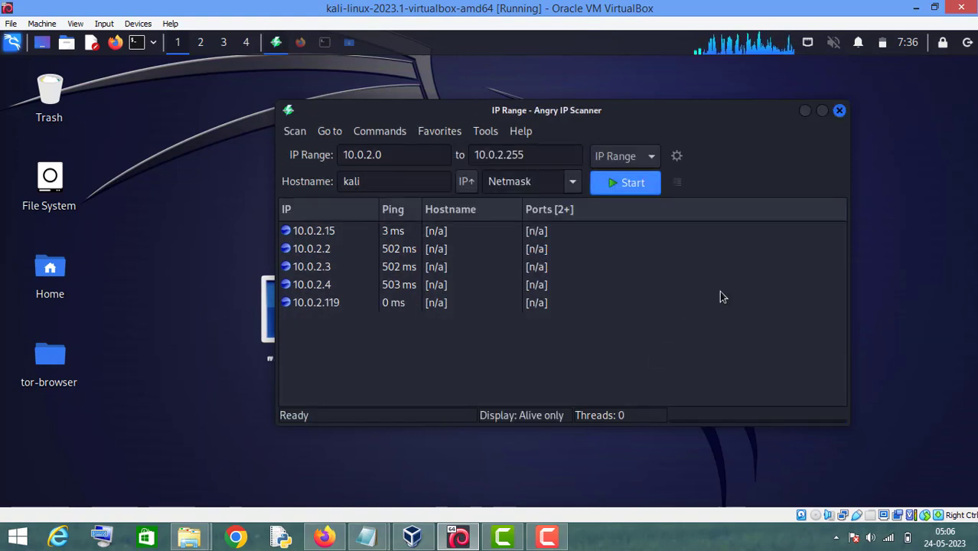
# Step: Highlight the five alive hosts: 10.0.2.15, 10.0.2.2, 10.0.2.3, 10.0.2.4 and 10.0.2.119
pyautogui.click(316, 235)
pyautogui.click(319, 251)
pyautogui.click(323, 269)
pyautogui.click(323, 286)
pyautogui.click(322, 304)
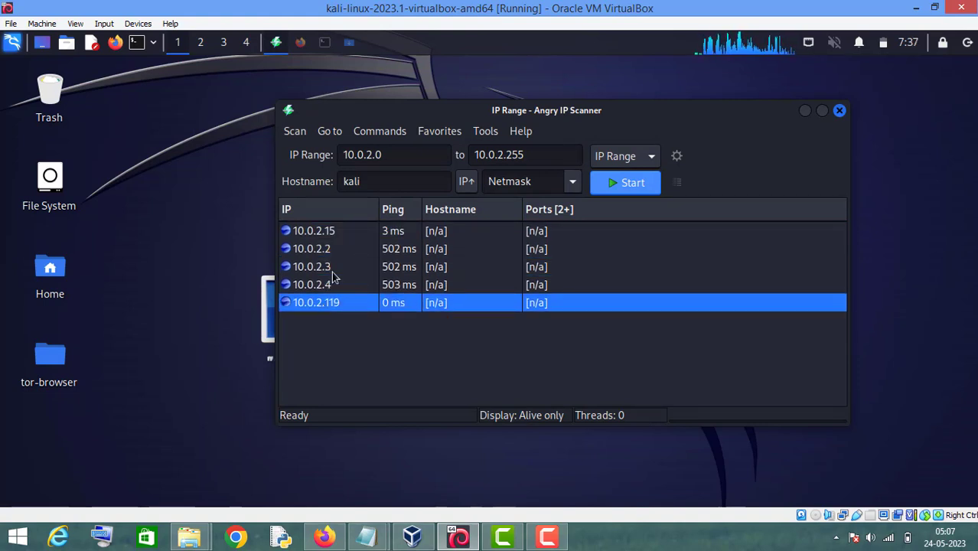
pyautogui.click(484, 133)
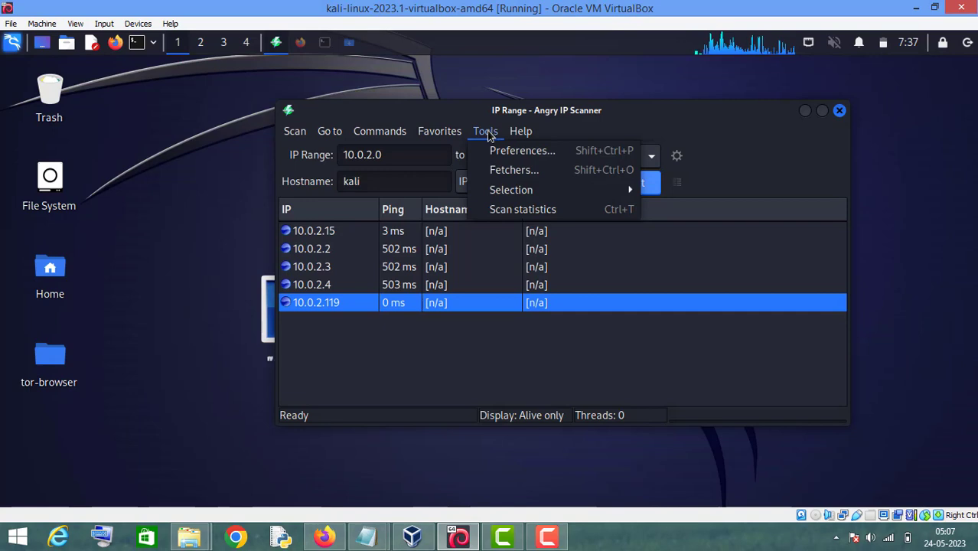
# Step: Move MAC Address, Web detect and MAC Vendor into the selected fetchers and confirm
pyautogui.click(513, 170)
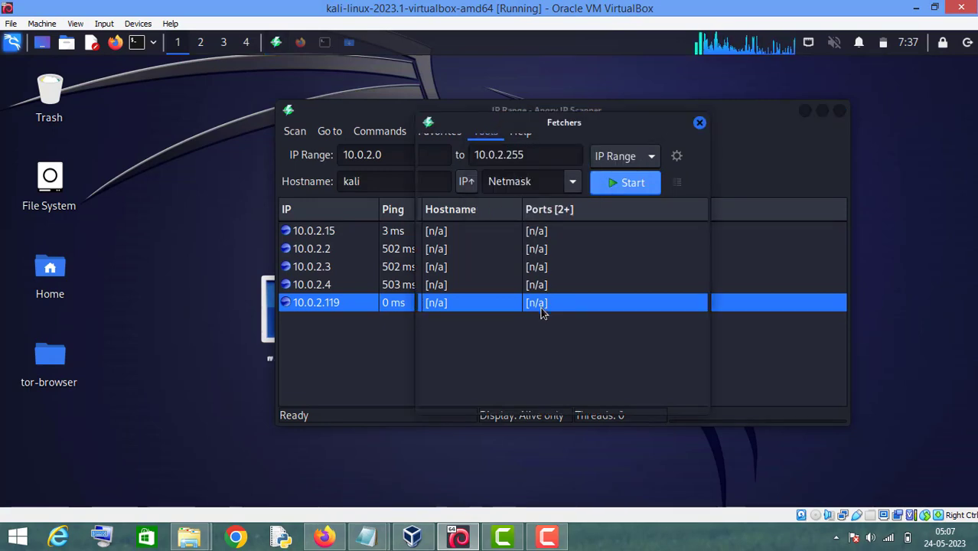
pyautogui.moveTo(510, 129); pyautogui.dragTo(656, 295)
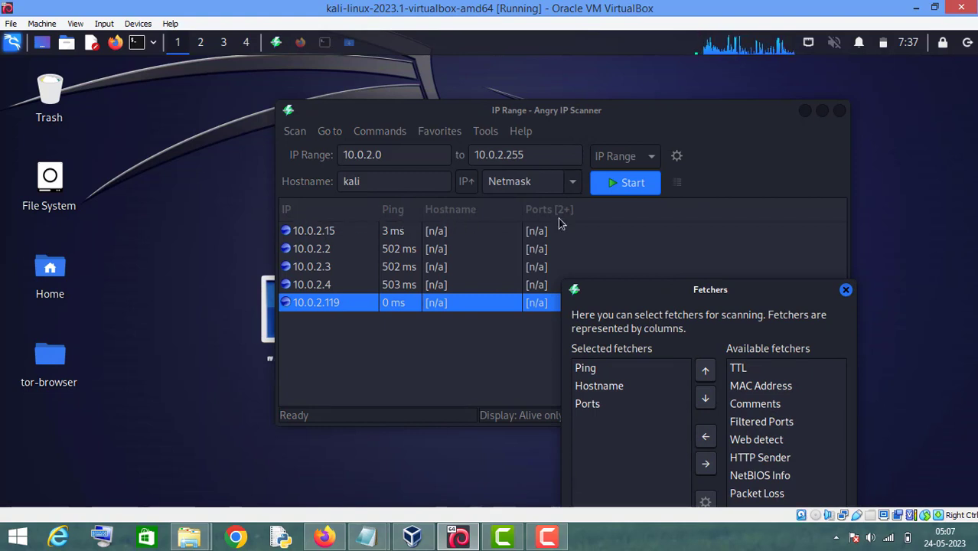
pyautogui.moveTo(675, 292); pyautogui.dragTo(639, 117)
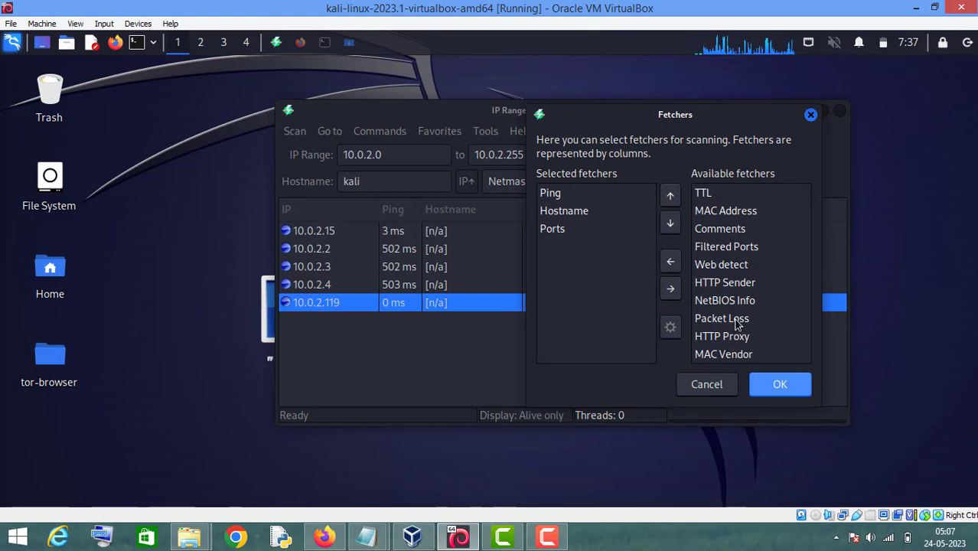
pyautogui.click(713, 213)
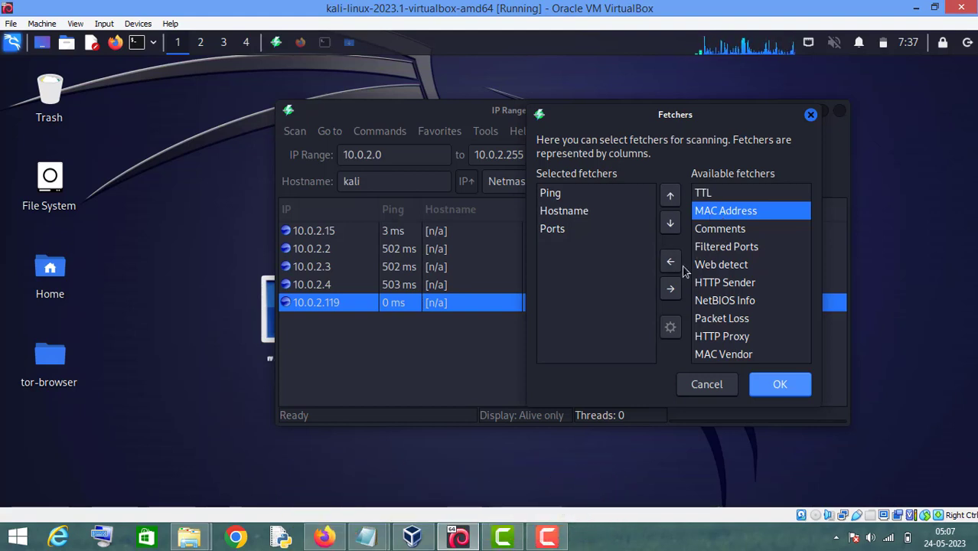
pyautogui.click(671, 288)
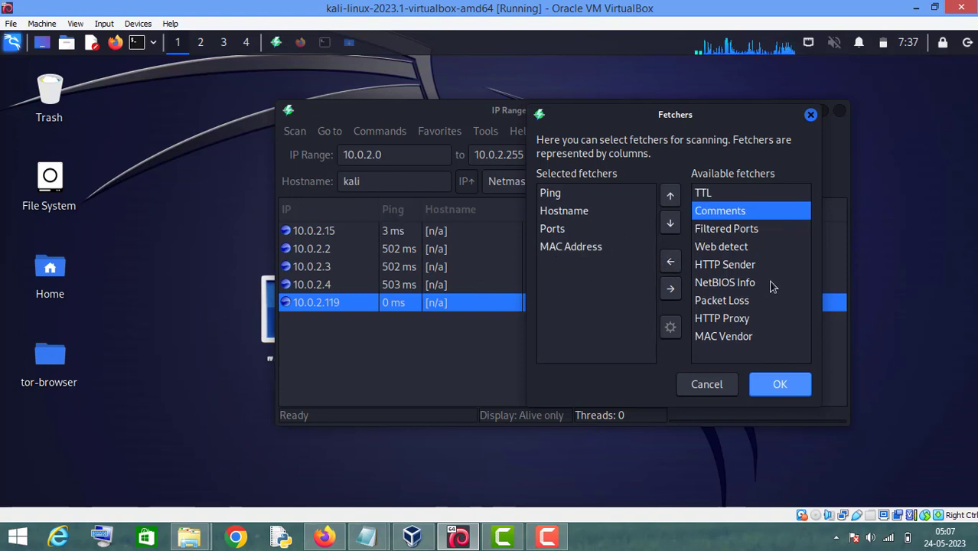
pyautogui.click(722, 251)
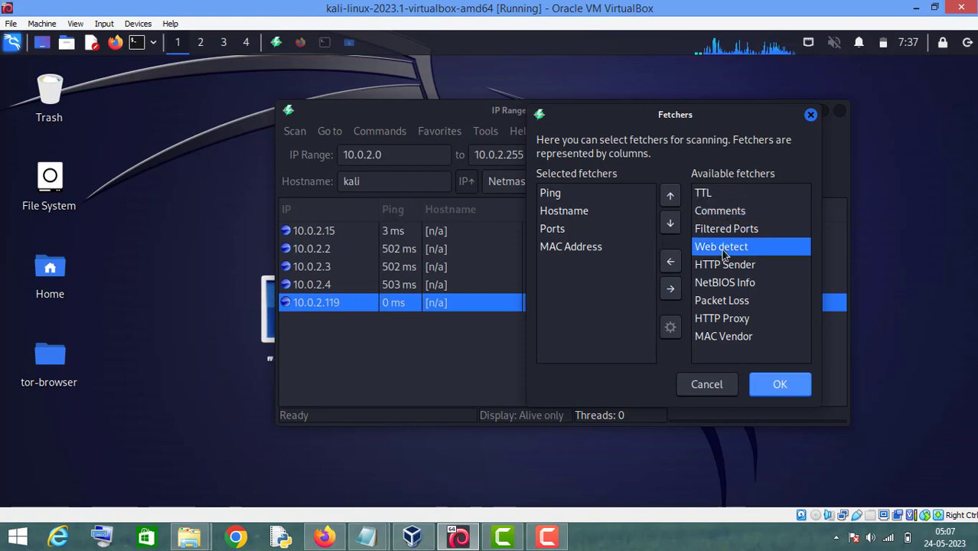
pyautogui.click(671, 261)
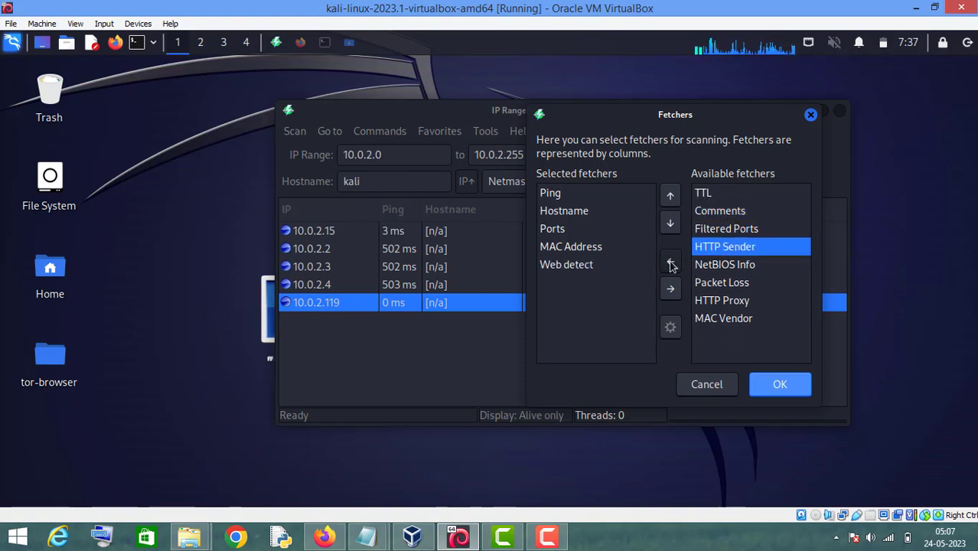
pyautogui.click(731, 321)
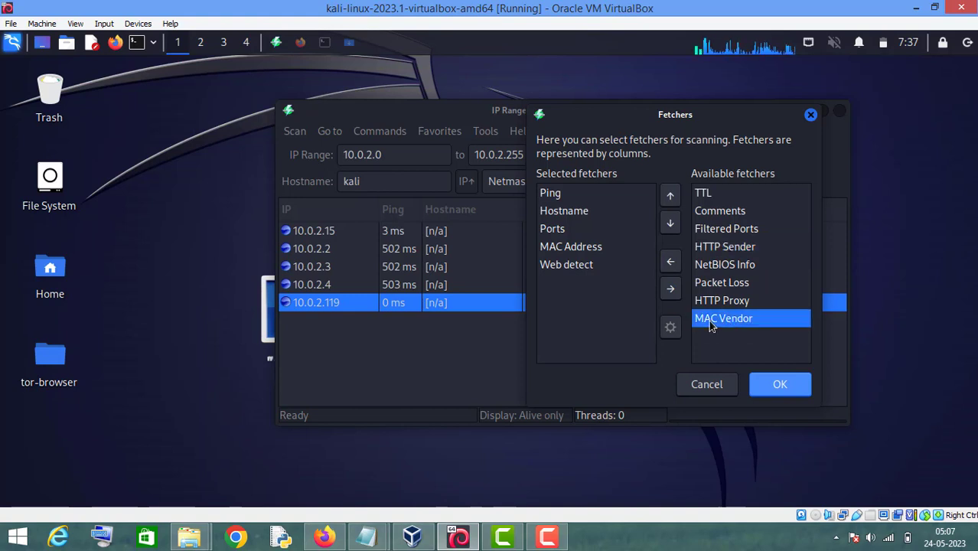
pyautogui.click(671, 264)
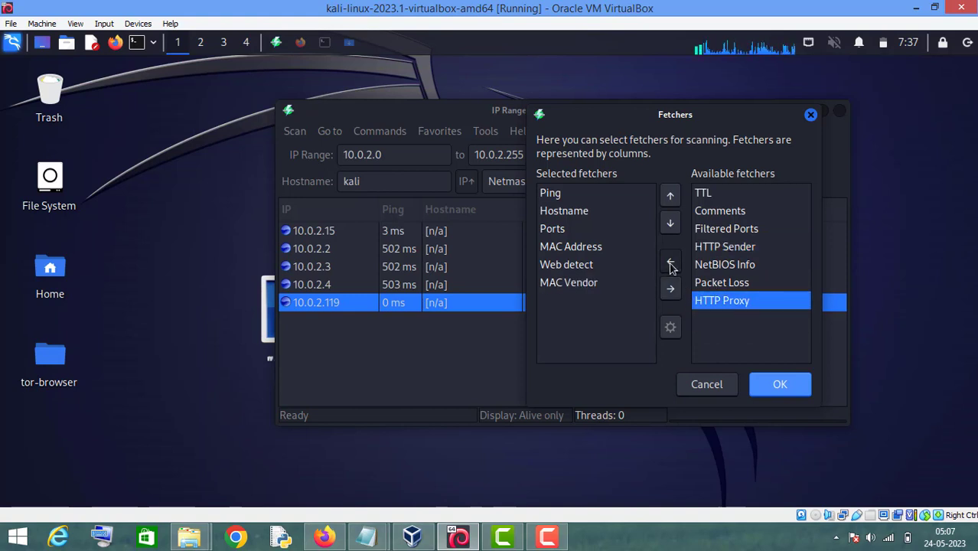
pyautogui.click(788, 385)
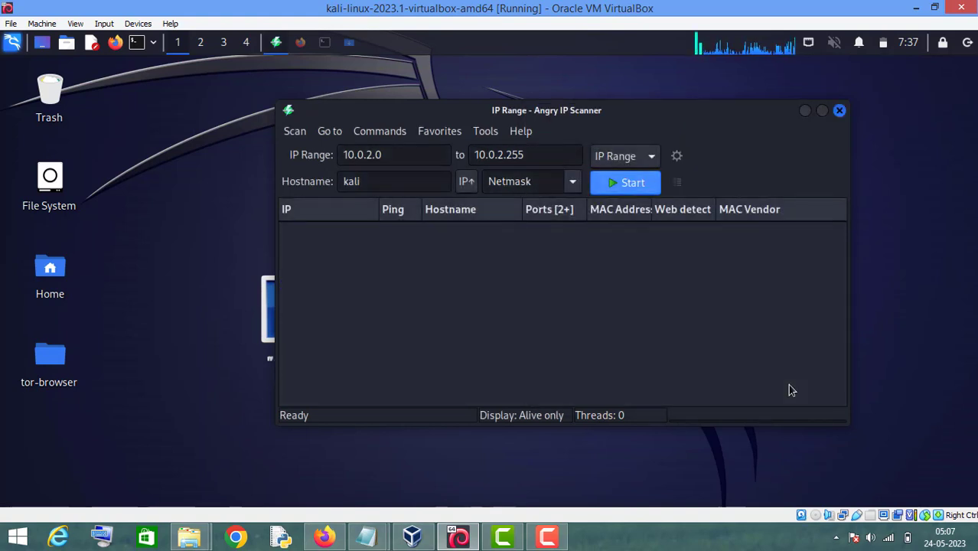
# Step: Rescan the range, note the 4 of 254 alive hosts, and close the summary
pyautogui.click(632, 184)
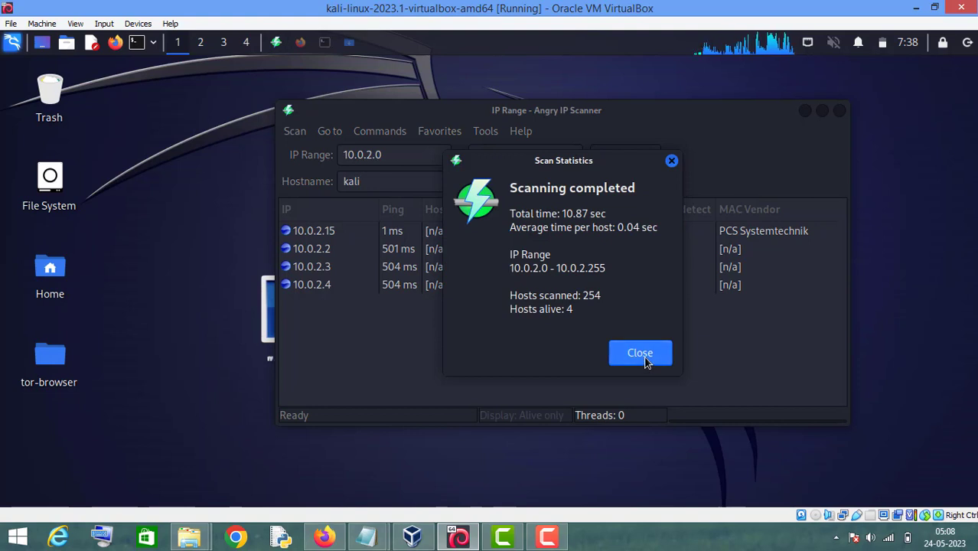
pyautogui.moveTo(518, 309); pyautogui.dragTo(571, 309)
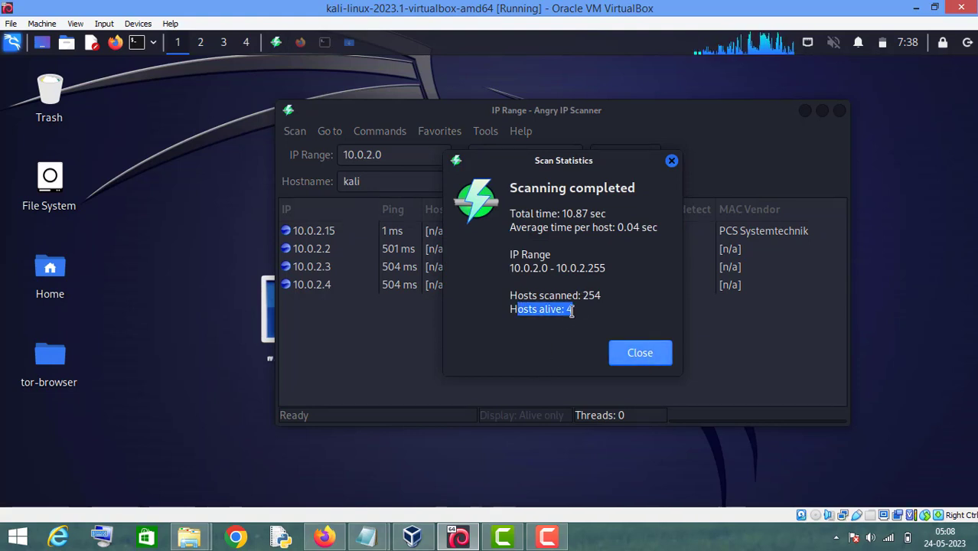
pyautogui.click(640, 353)
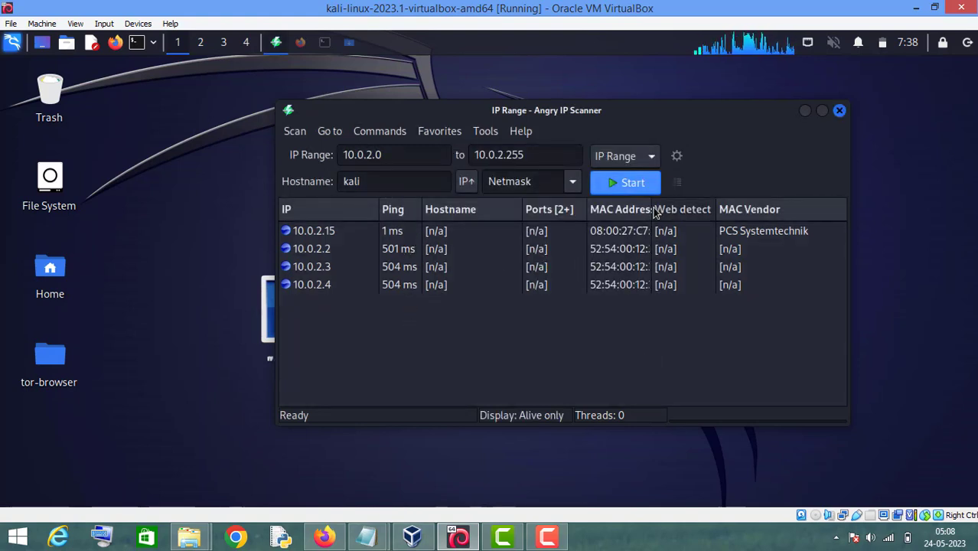
# Step: Maximize the scanner and widen the MAC Address column to show full addresses
pyautogui.click(823, 111)
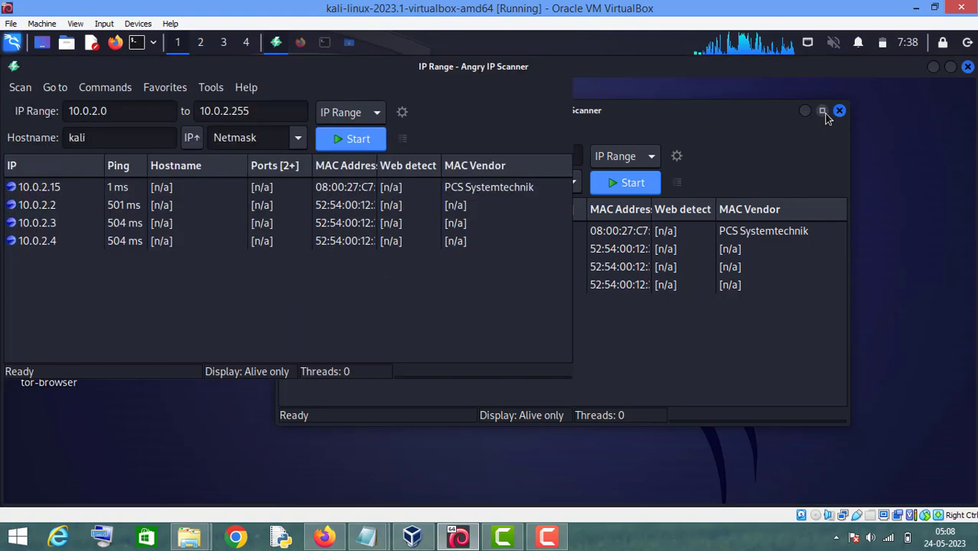
pyautogui.moveTo(378, 165); pyautogui.dragTo(440, 166)
pyautogui.click(353, 190)
pyautogui.click(355, 215)
pyautogui.click(357, 227)
pyautogui.click(365, 242)
# Step: Go through the result rows, noting 10.0.2.15's vendor PCS Systemtechnik
pyautogui.click(363, 223)
pyautogui.click(365, 207)
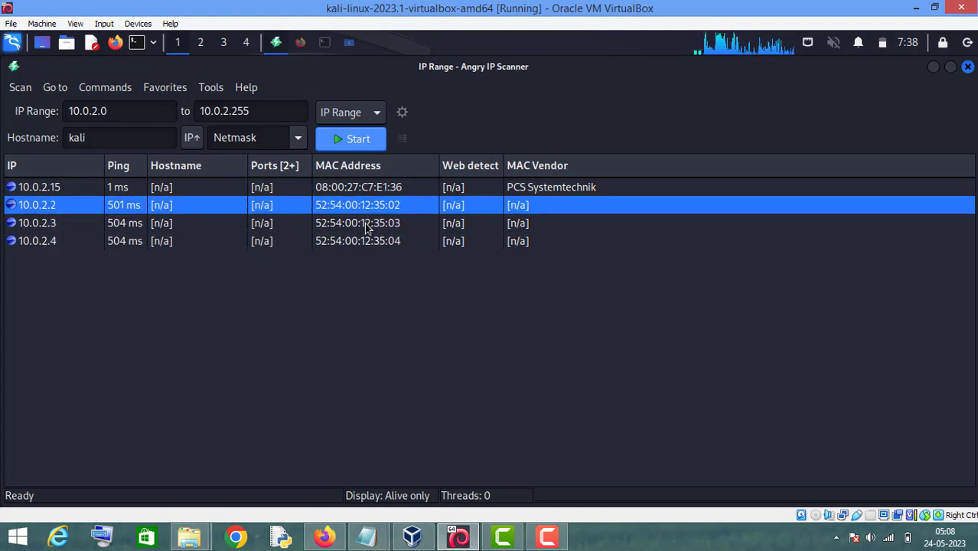
pyautogui.click(367, 224)
pyautogui.click(368, 245)
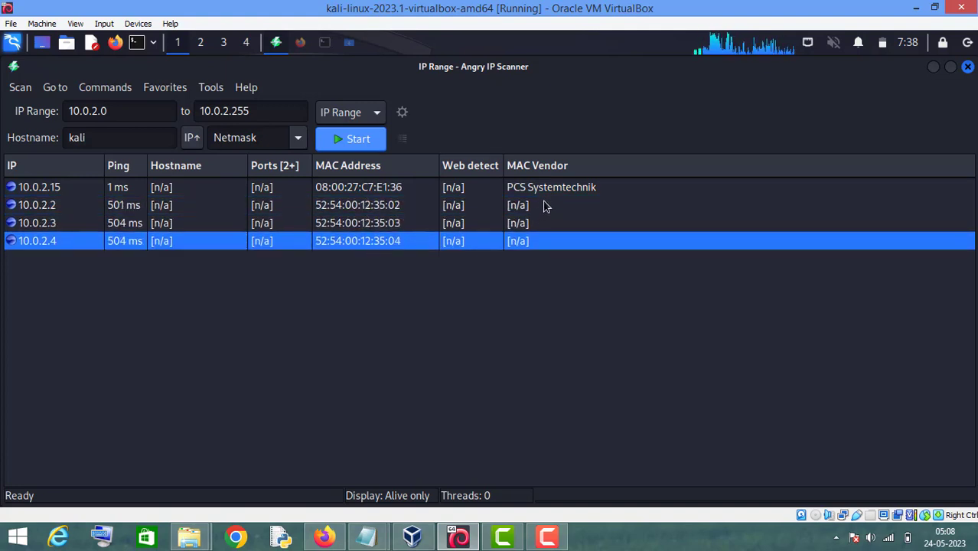
pyautogui.click(543, 190)
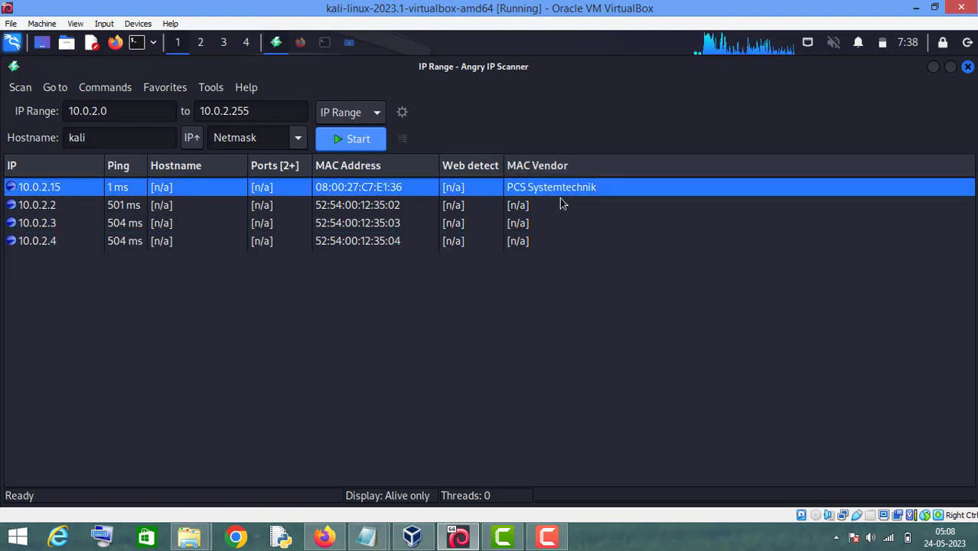
pyautogui.click(54, 208)
pyautogui.click(56, 222)
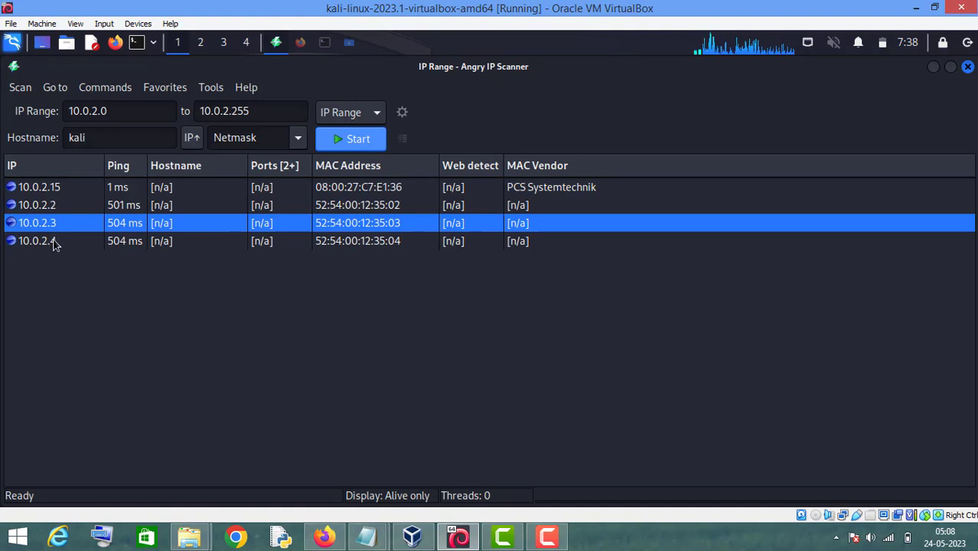
pyautogui.click(53, 242)
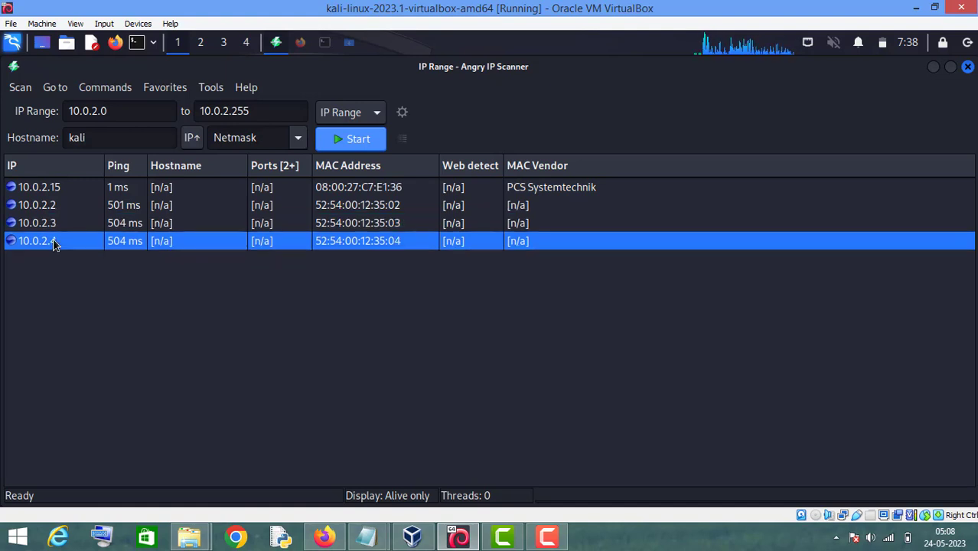